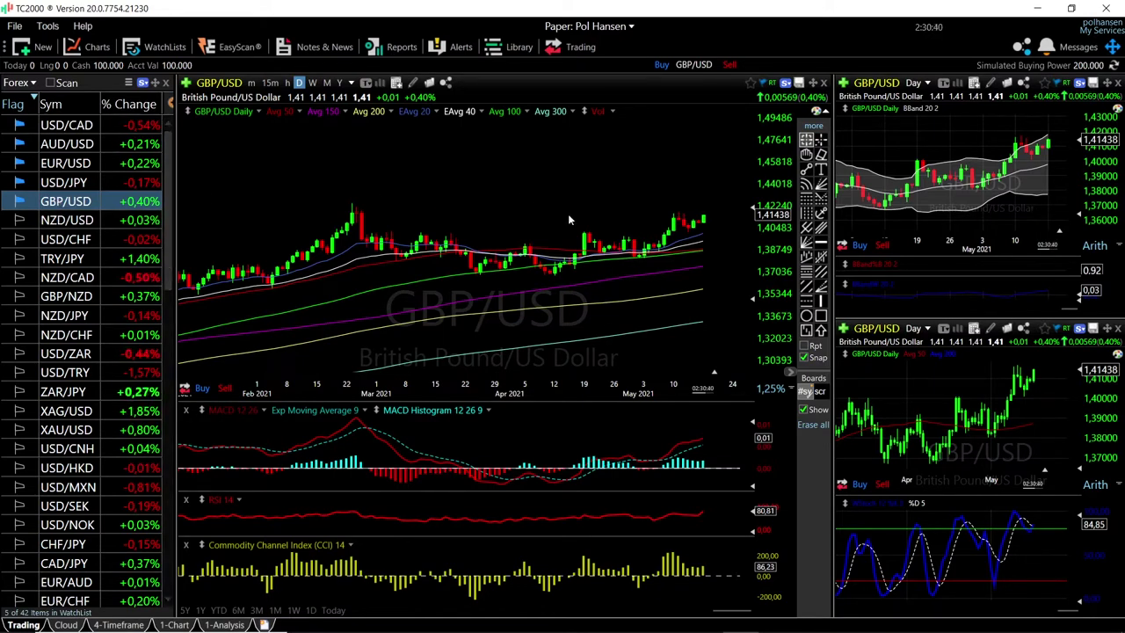
- Zoom in on the GBP/USD daily chart to show the March to mid-May 2021 bars
scroll(714, 232, up, 2)
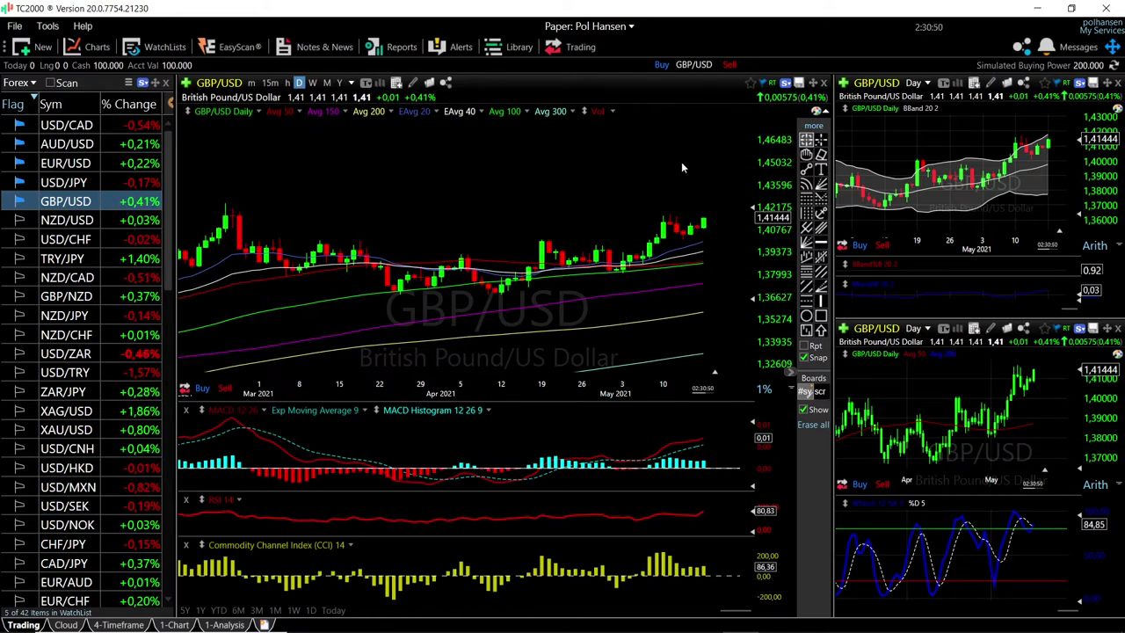
- Draw a horizontal line at 1.41531 on GBP/USD and check the 2.23.21 bar's prices
click(821, 242)
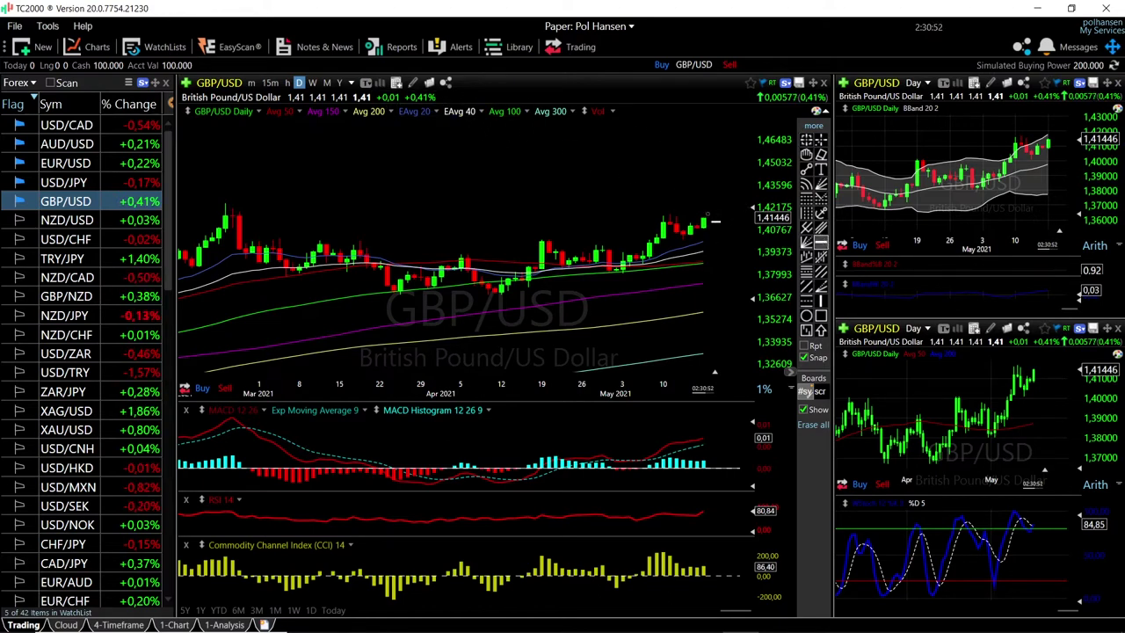
click(677, 216)
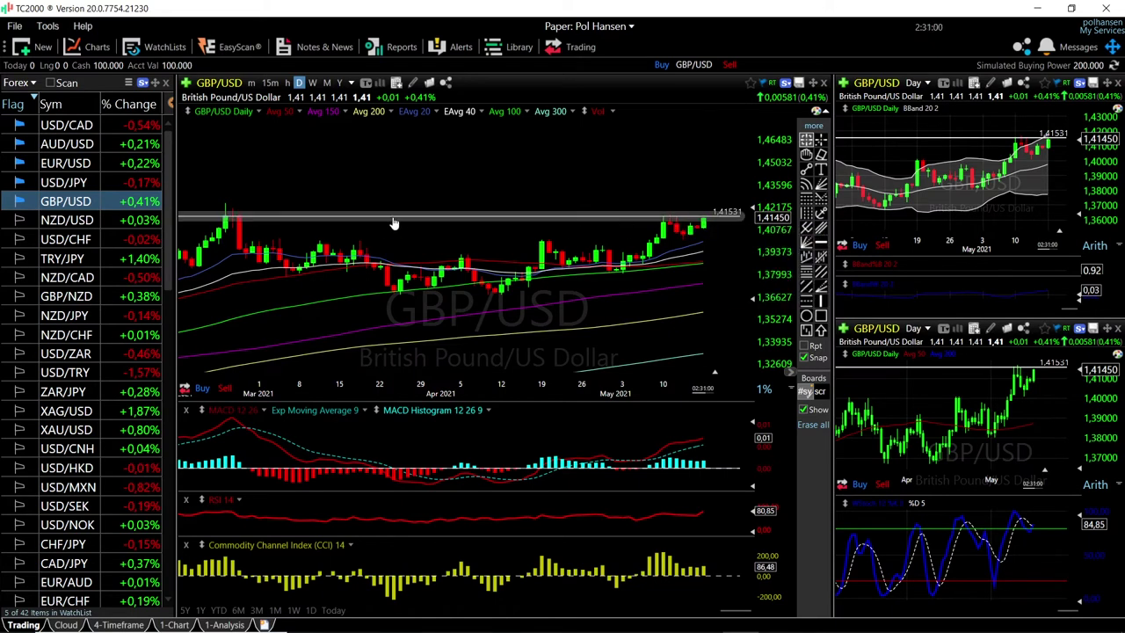
click(226, 211)
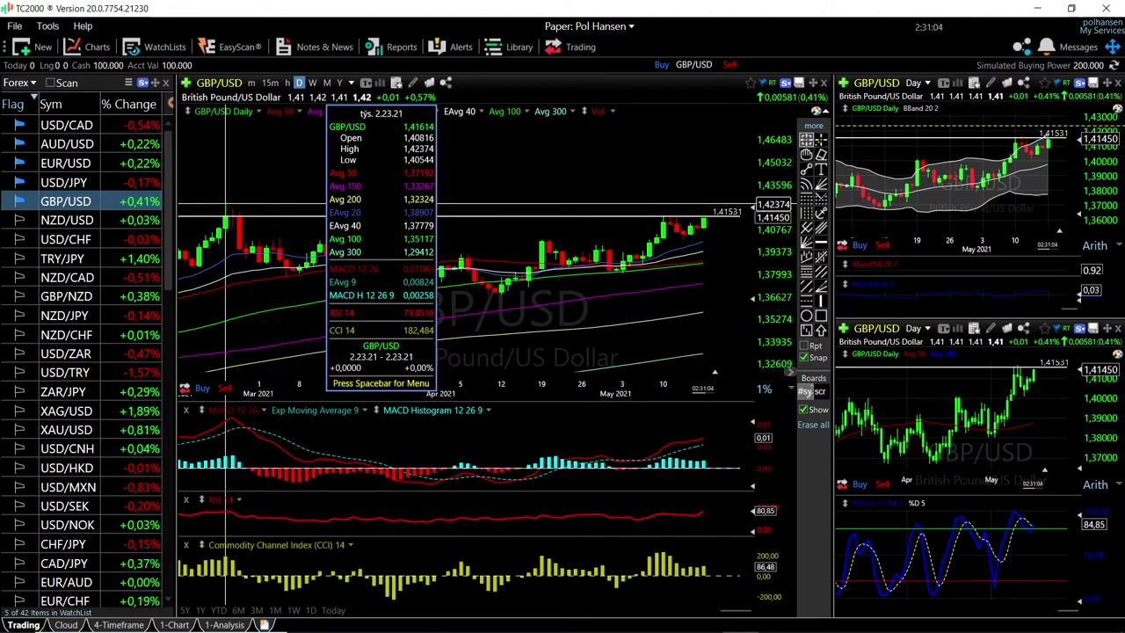
- Zoom the GBP/USD daily chart out and back in to review the new line
scroll(475, 246, down, 3)
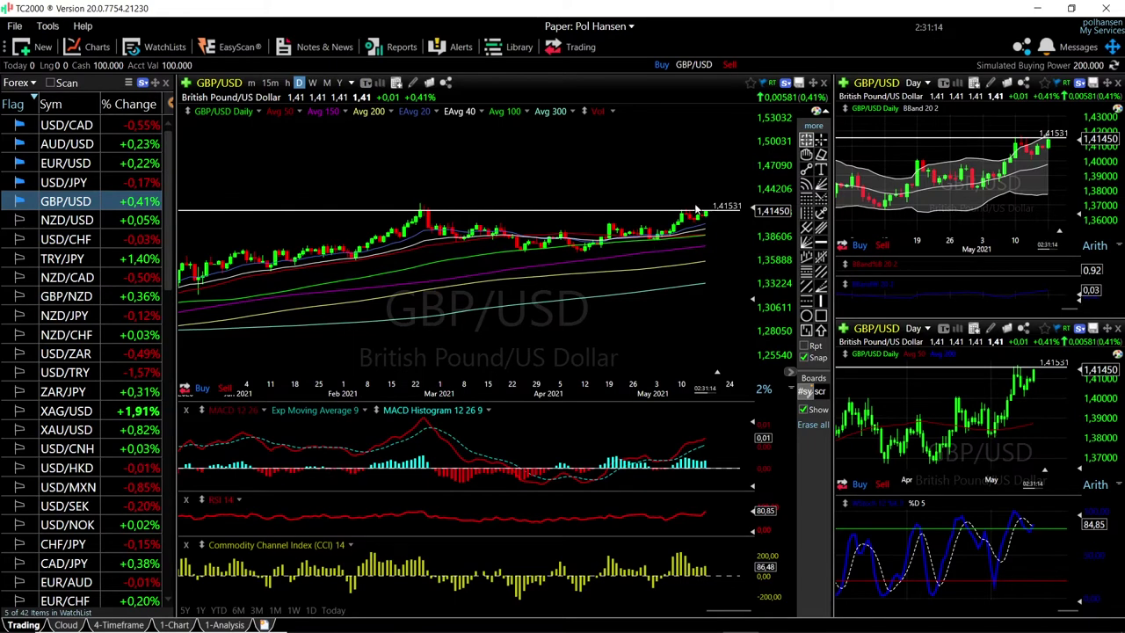
scroll(662, 267, down, 2)
scroll(661, 264, up, 4)
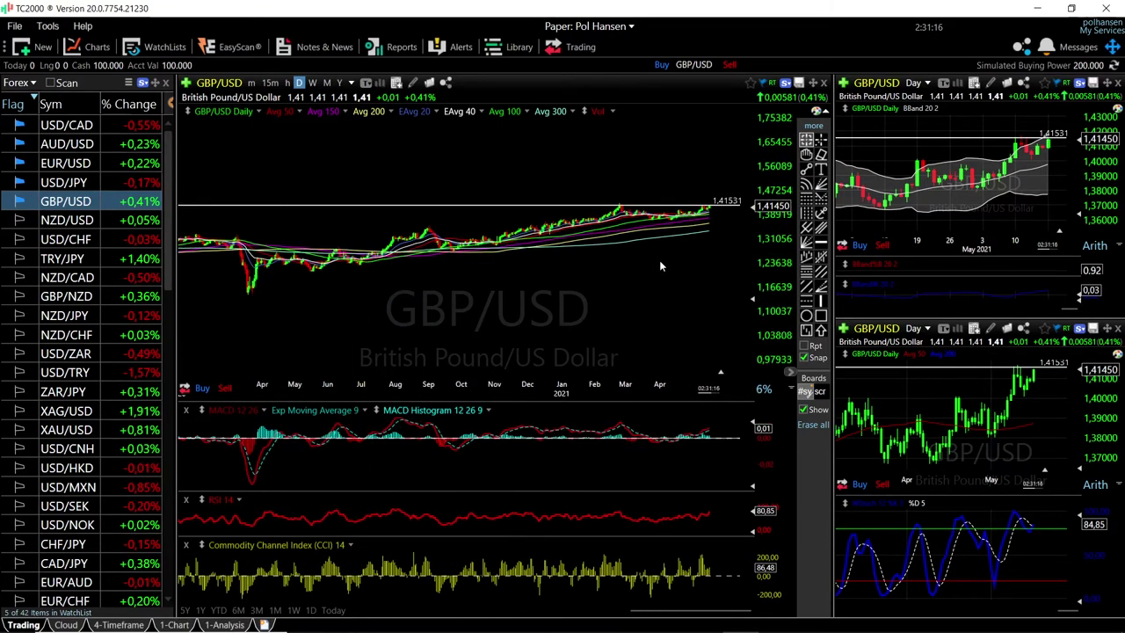
scroll(673, 264, up, 2)
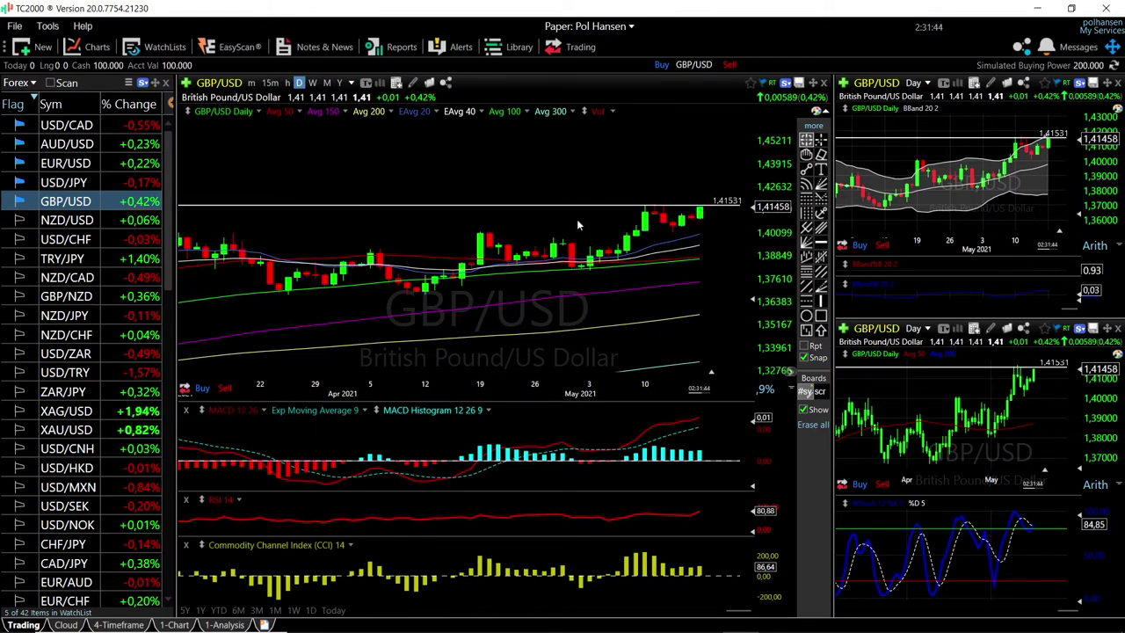
scroll(451, 279, down, 2)
- Load USD/JPY on all linked charts, zoom in, and read prices along the smaller Bollinger chart
key(Up)
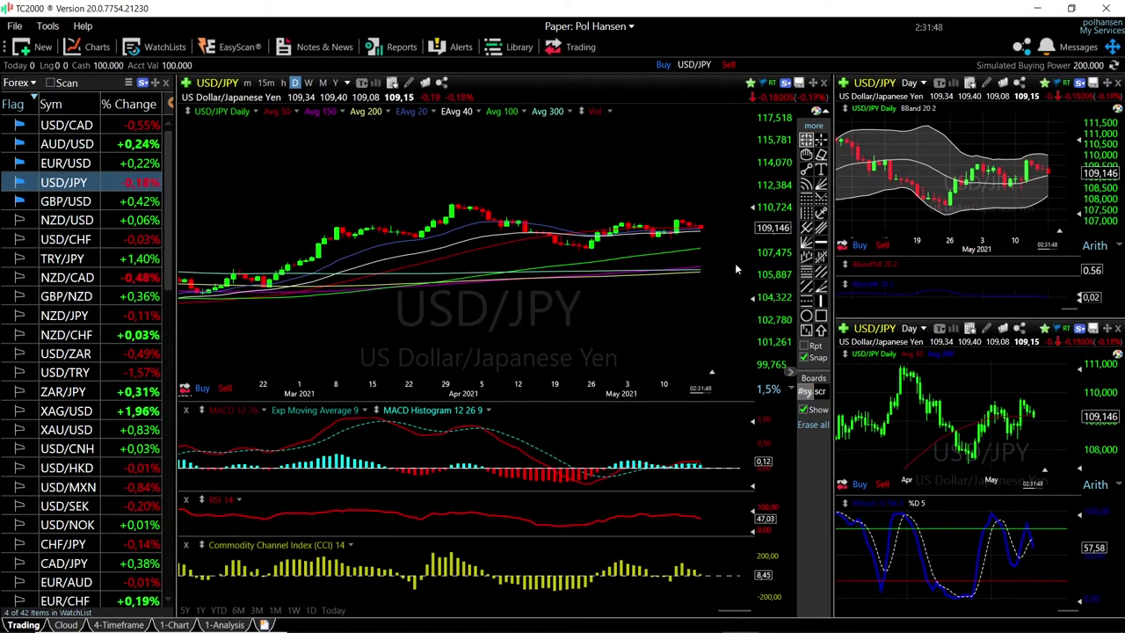
scroll(737, 268, up, 2)
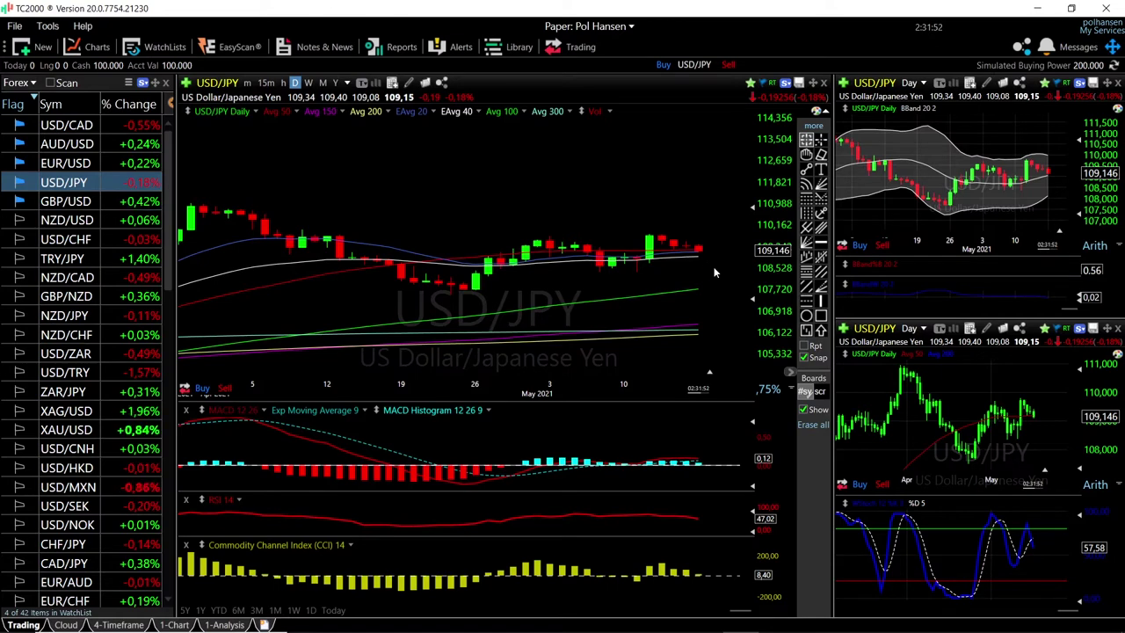
scroll(714, 266, up, 1)
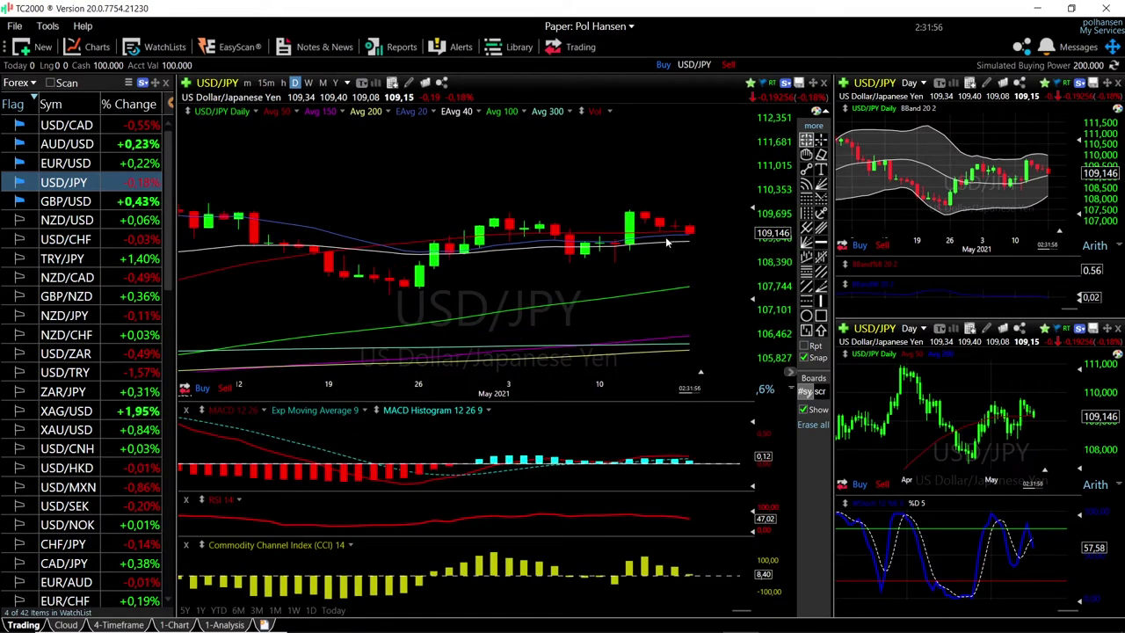
scroll(672, 294, down, 2)
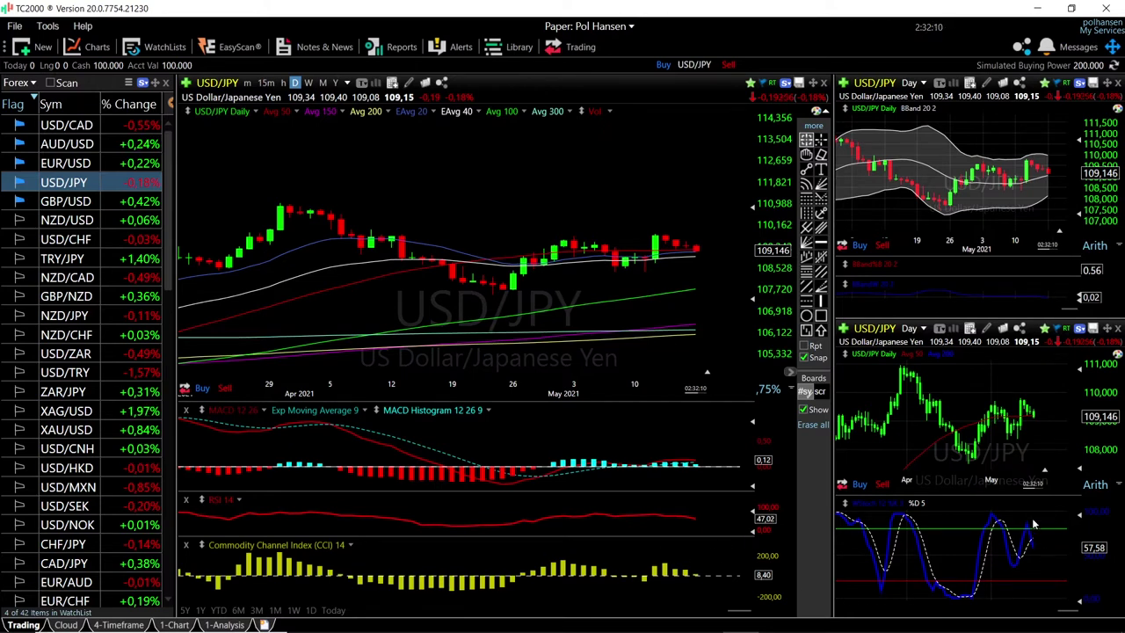
scroll(1047, 173, up, 2)
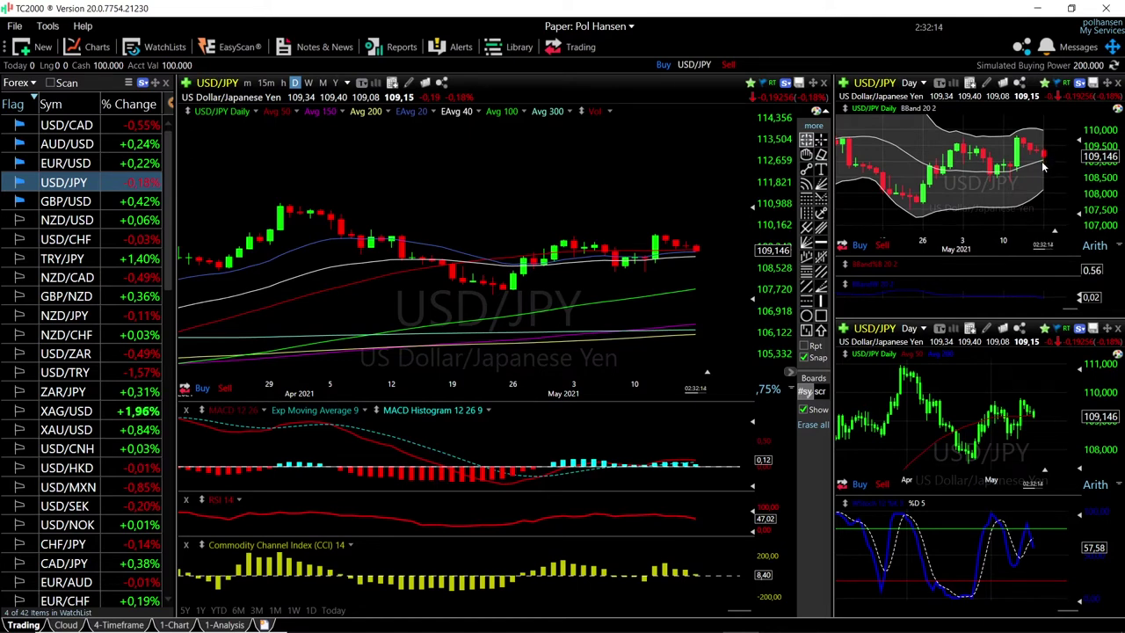
click(1045, 176)
drag(1044, 166, 1044, 192)
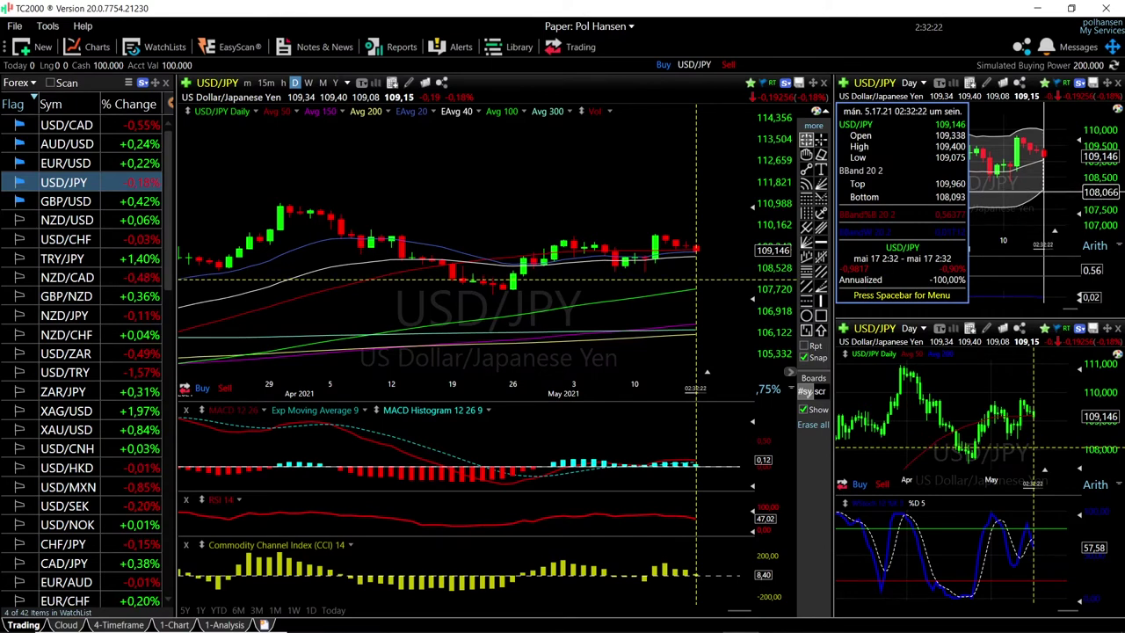
drag(1044, 192, 1045, 191)
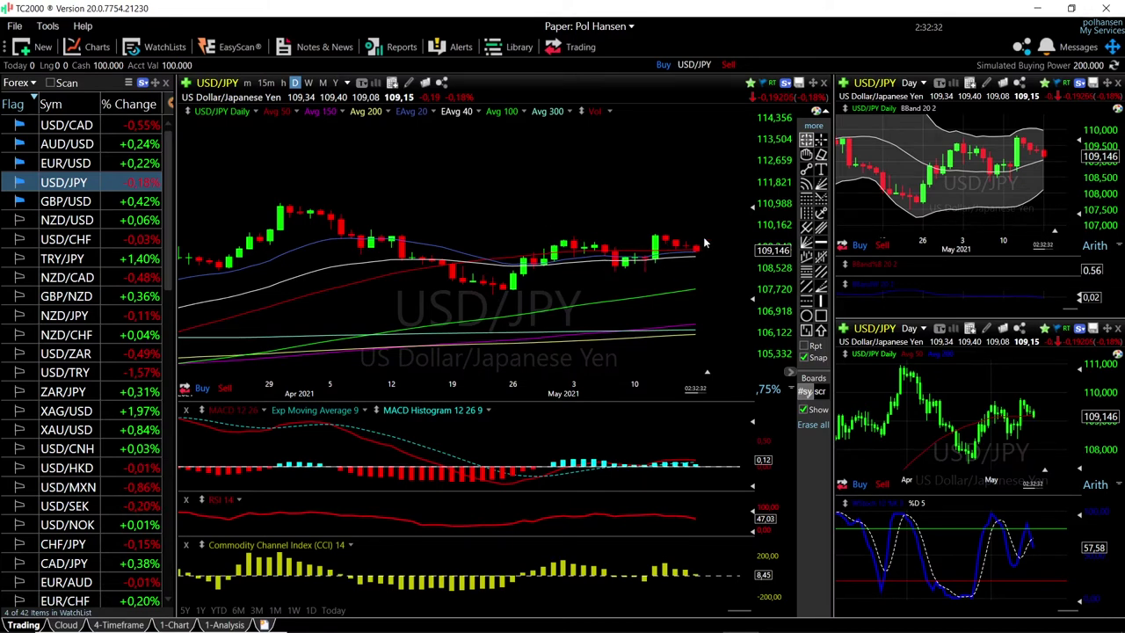
- Draw a horizontal line at 109.72100 on USD/JPY, then move on to EUR/USD
click(821, 243)
click(668, 234)
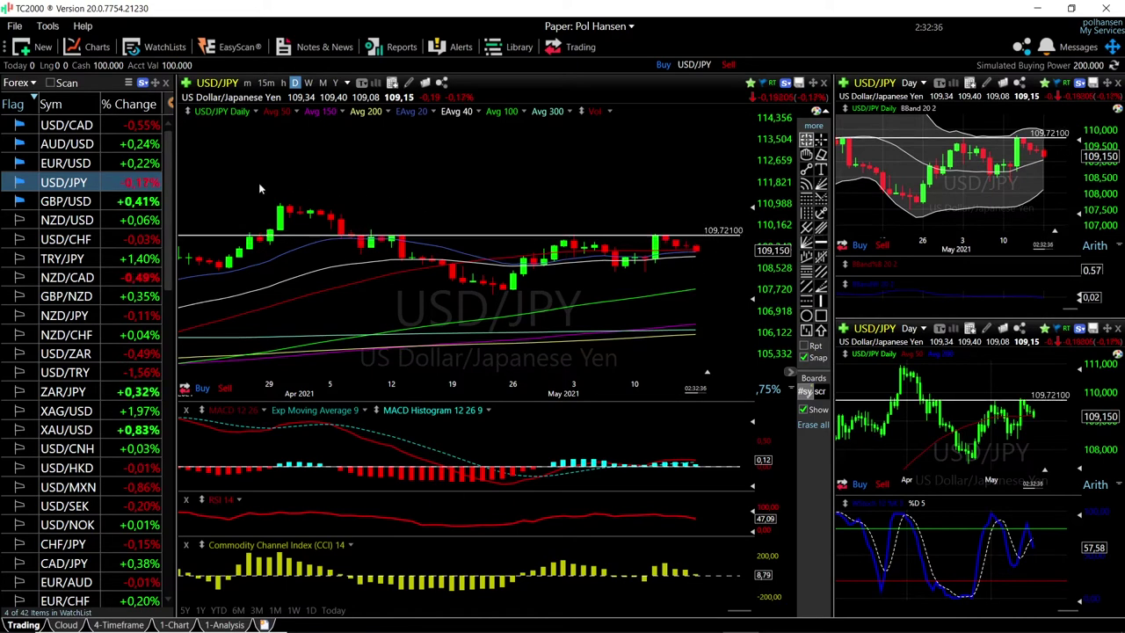
key(Up)
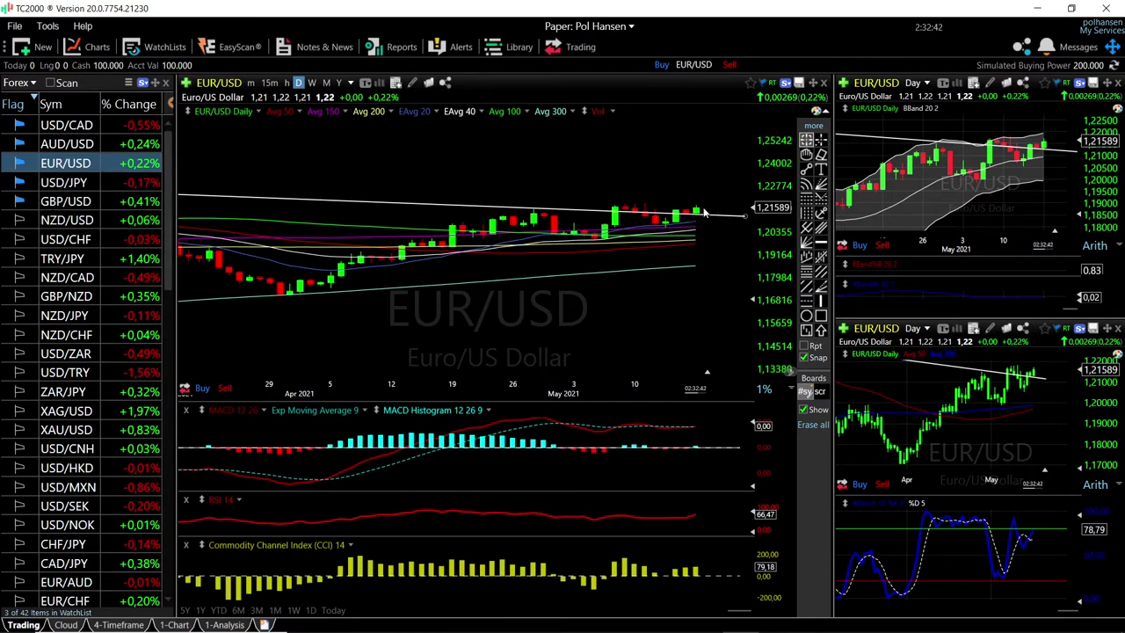
- Mark EUR/USD with a horizontal line at 1,21816 and zoom out to review it
mouse_move(691, 212)
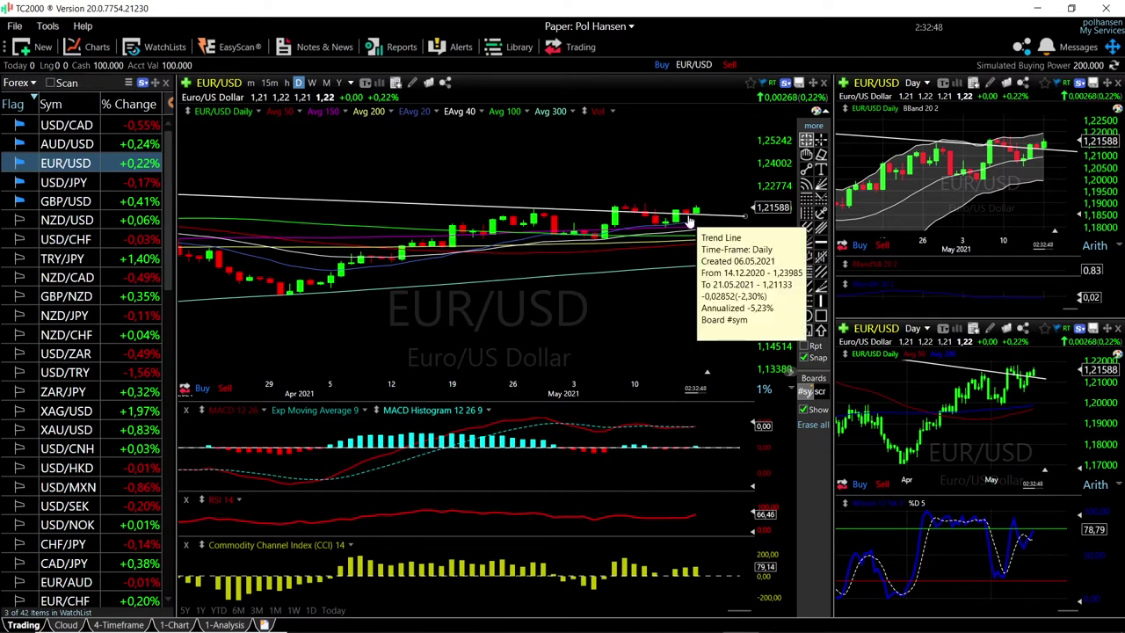
scroll(703, 253, down, 5)
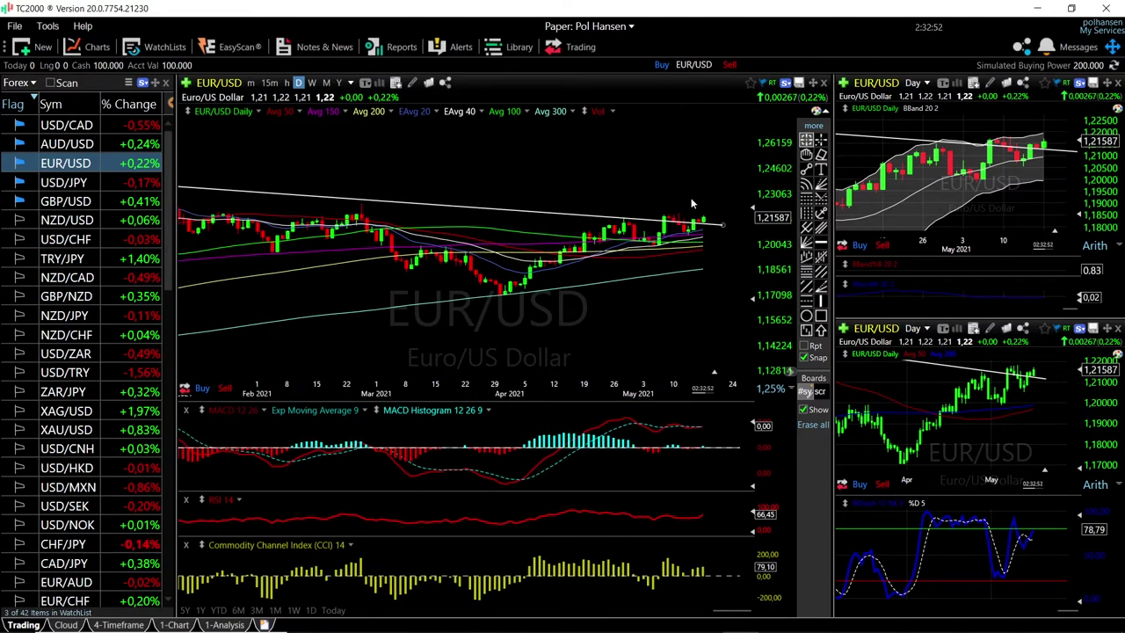
click(821, 242)
click(681, 212)
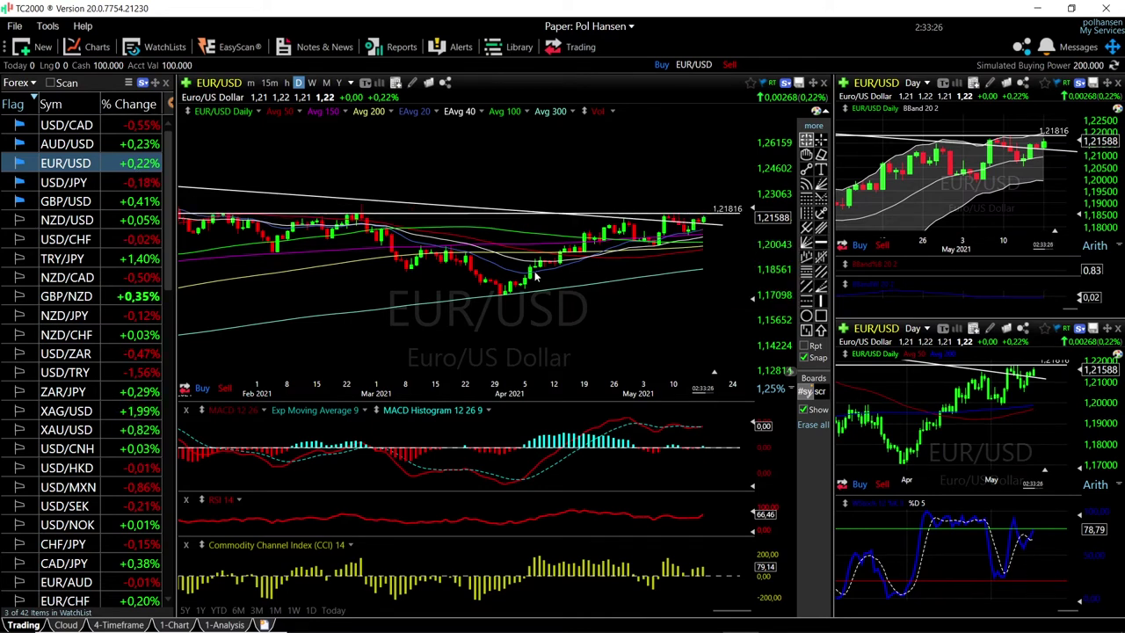
scroll(619, 322, down, 2)
- Load AUD/USD and inspect its 0,80111, 0,78909 and 0,78159 horizontal levels
key(Up)
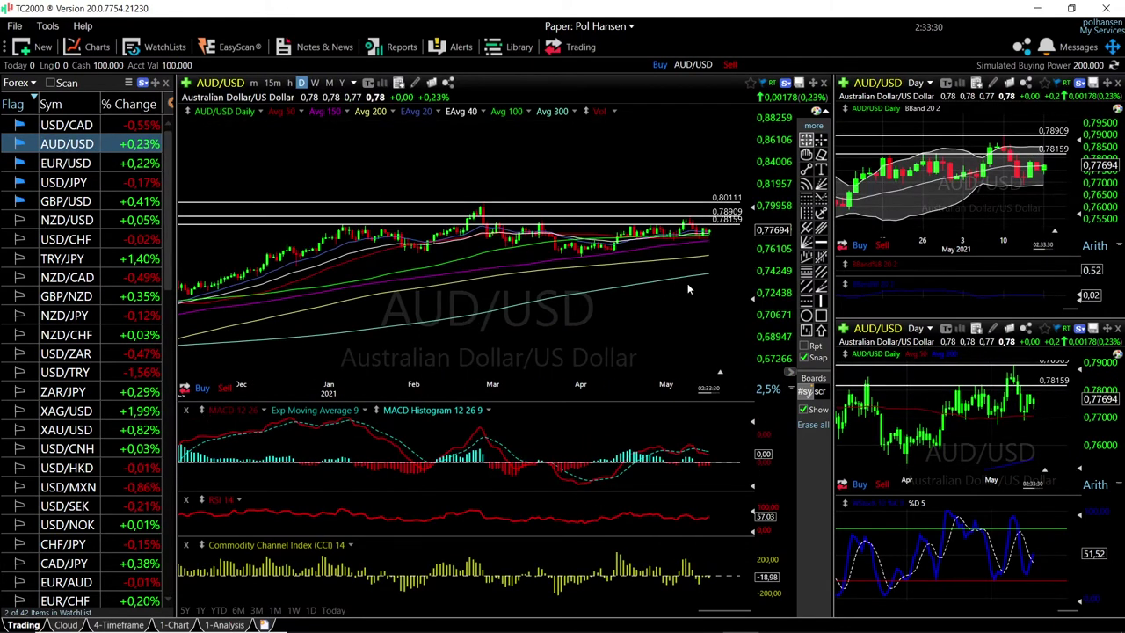
scroll(688, 288, up, 3)
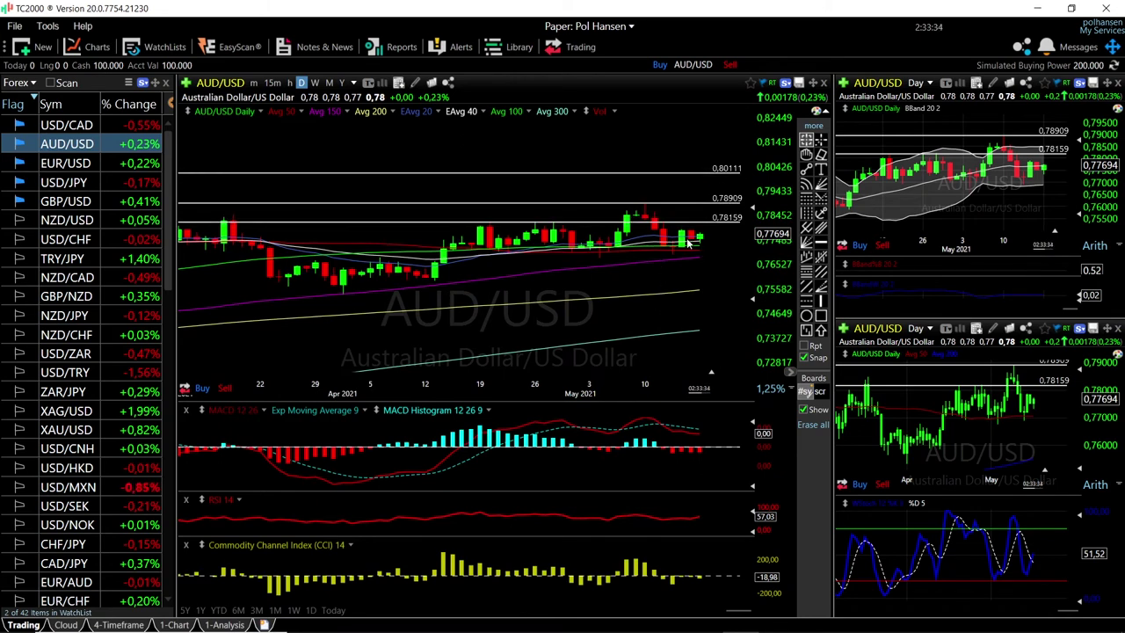
mouse_move(721, 225)
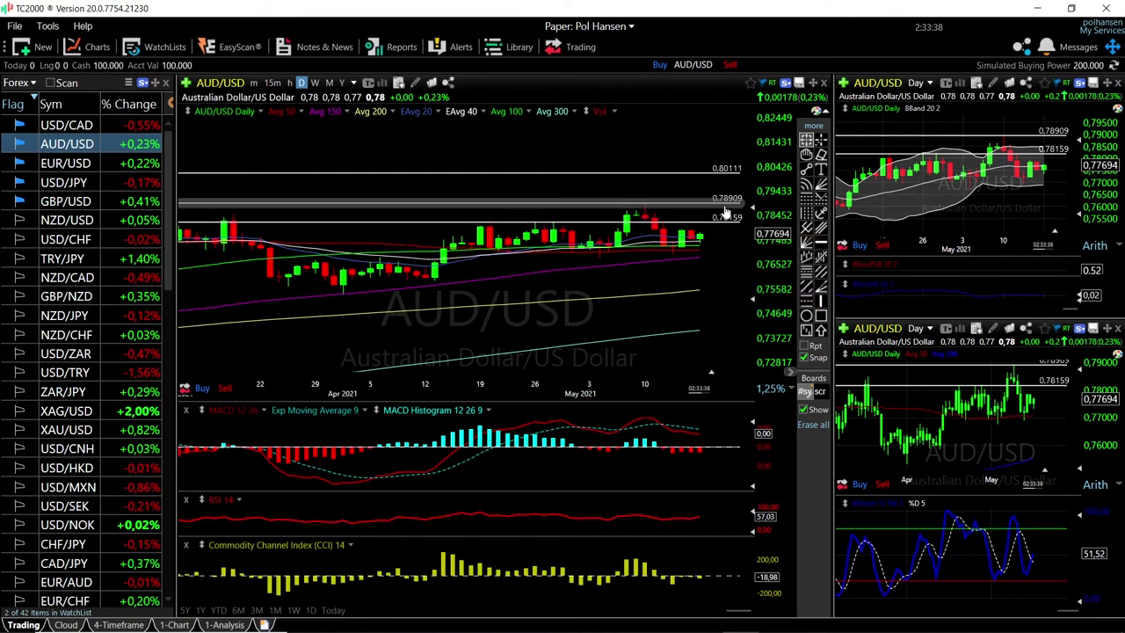
mouse_move(732, 204)
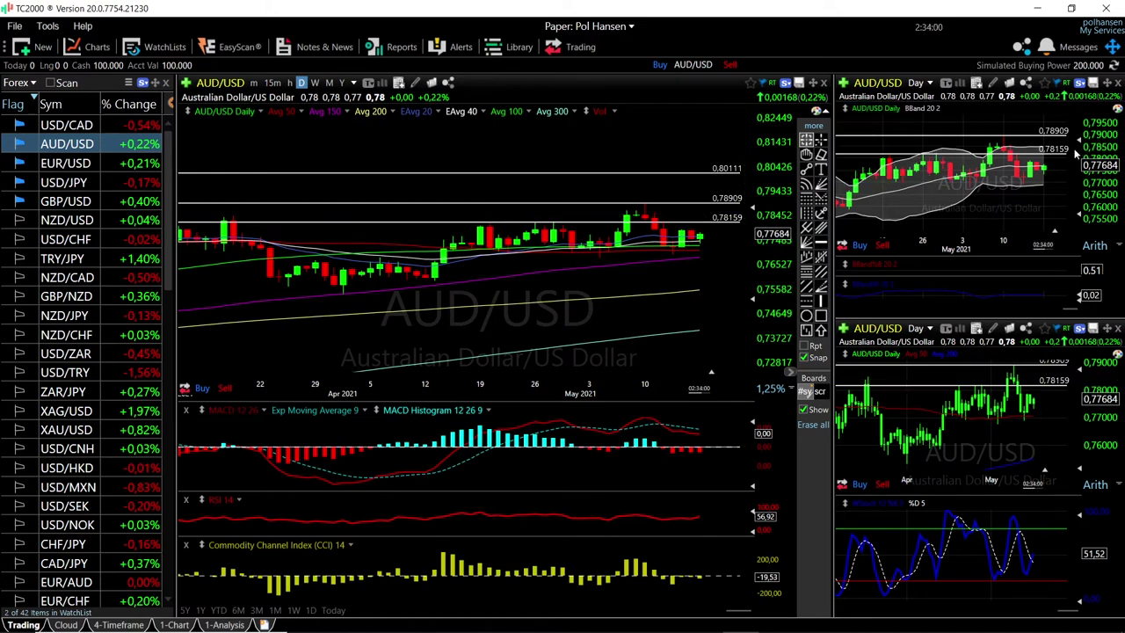
mouse_move(1046, 146)
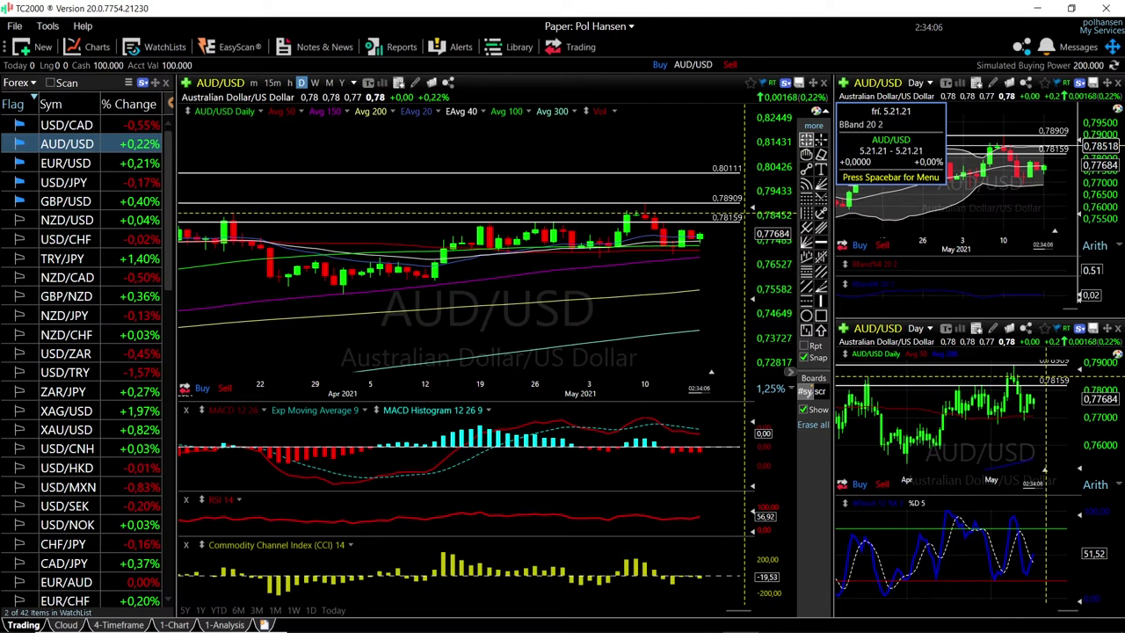
mouse_move(646, 207)
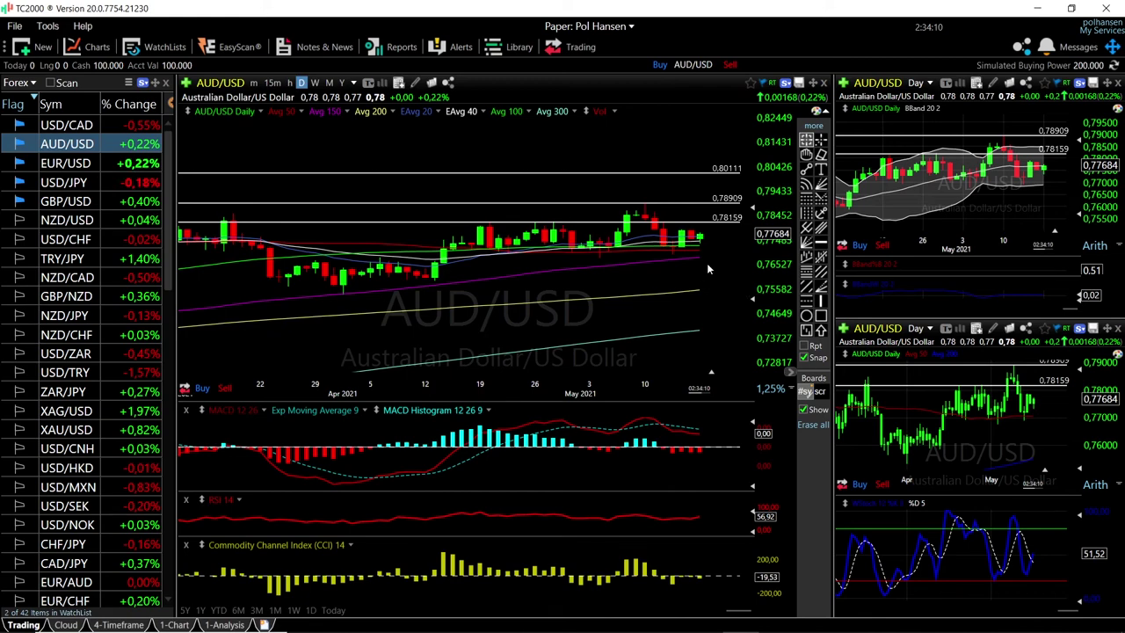
- Zoom AUD/USD out and back in, then load USD/CAD from the watchlist
scroll(691, 315, down, 3)
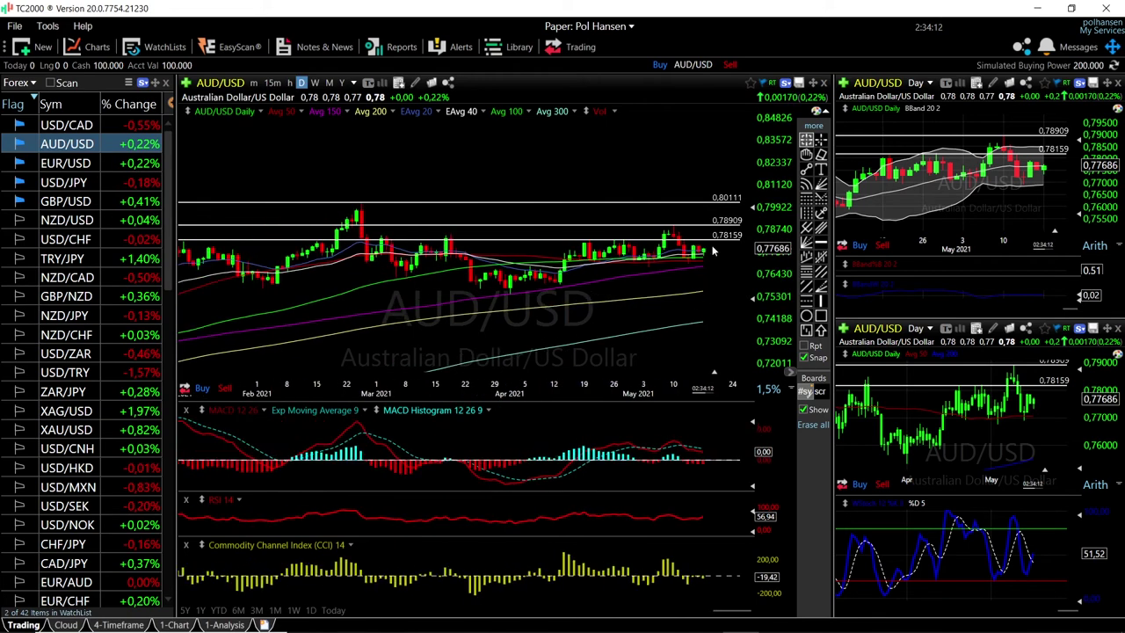
scroll(714, 252, up, 3)
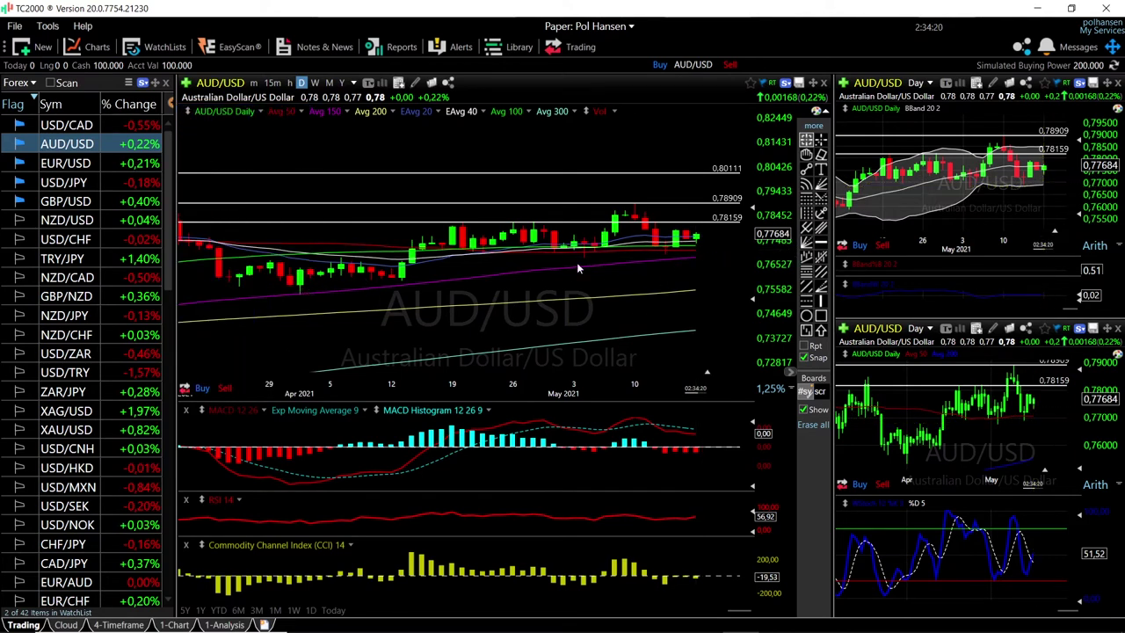
scroll(653, 266, down, 3)
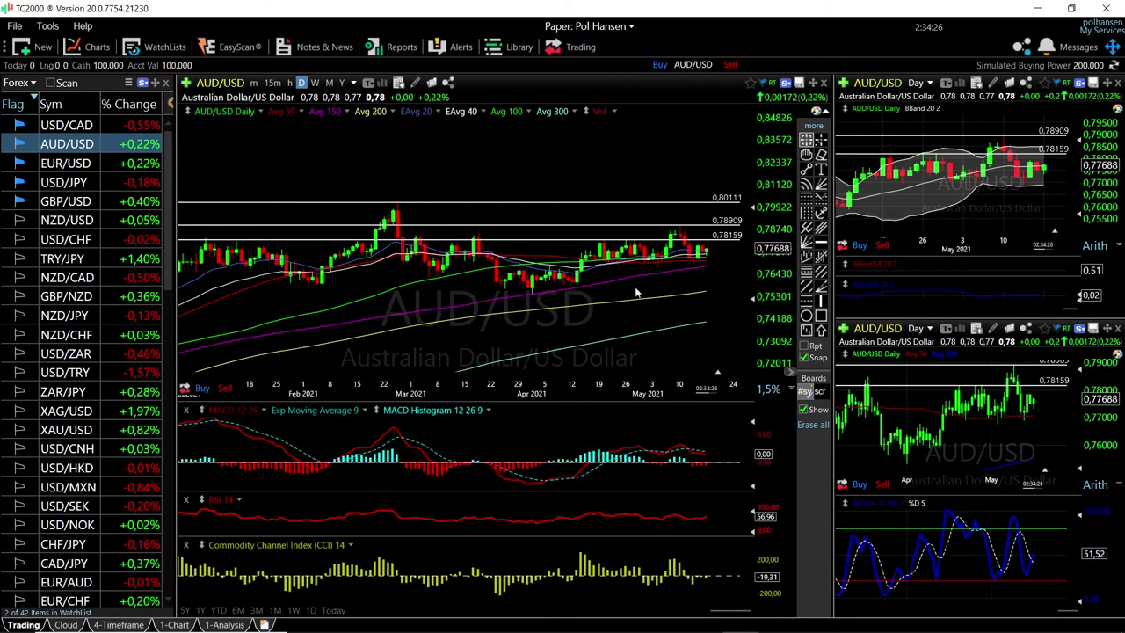
click(70, 126)
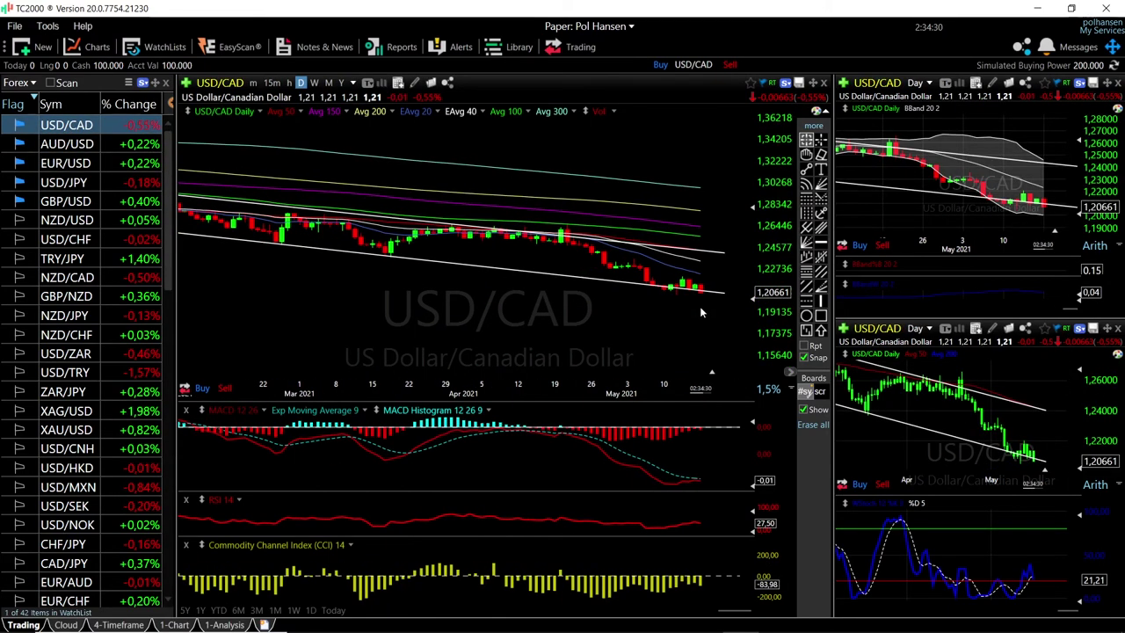
scroll(700, 311, up, 2)
scroll(719, 324, up, 2)
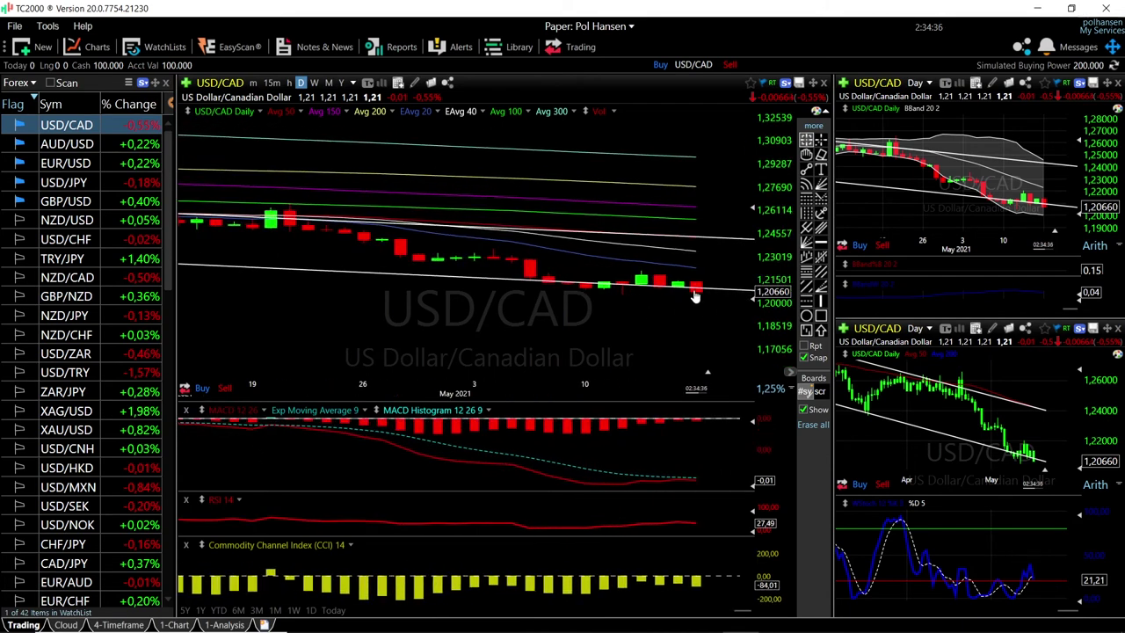
scroll(703, 325, down, 3)
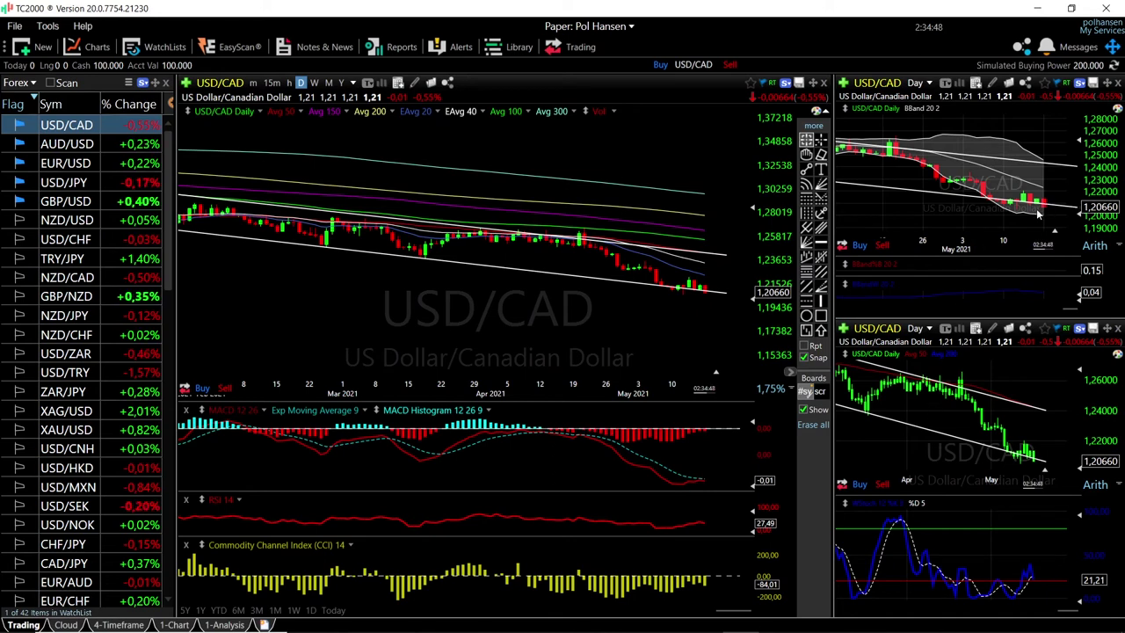
mouse_move(1048, 215)
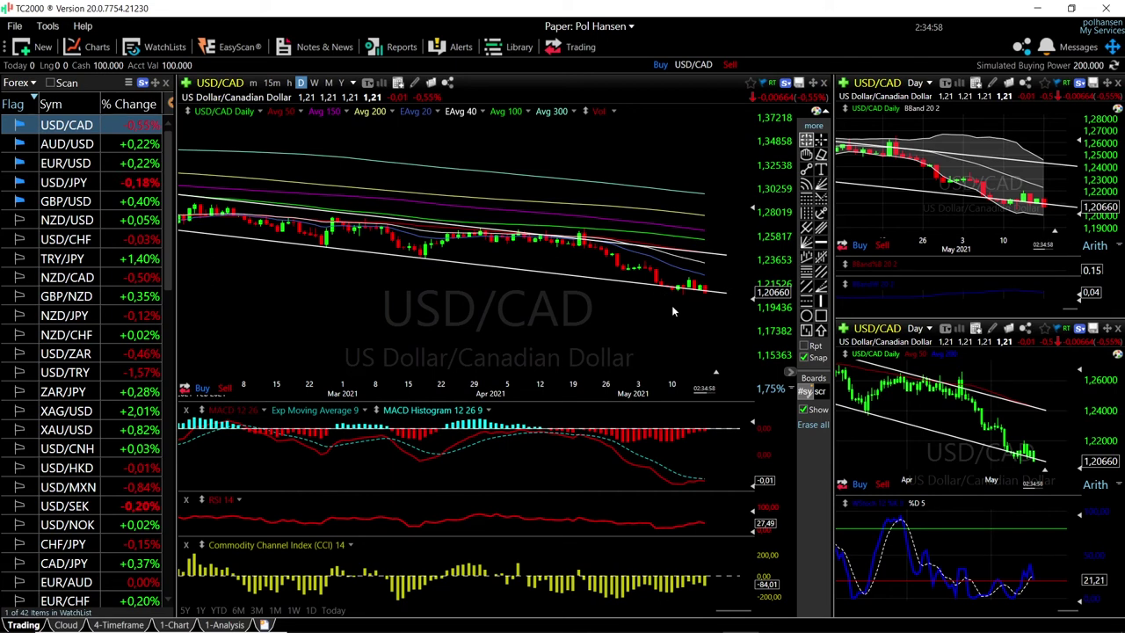
scroll(706, 293, up, 2)
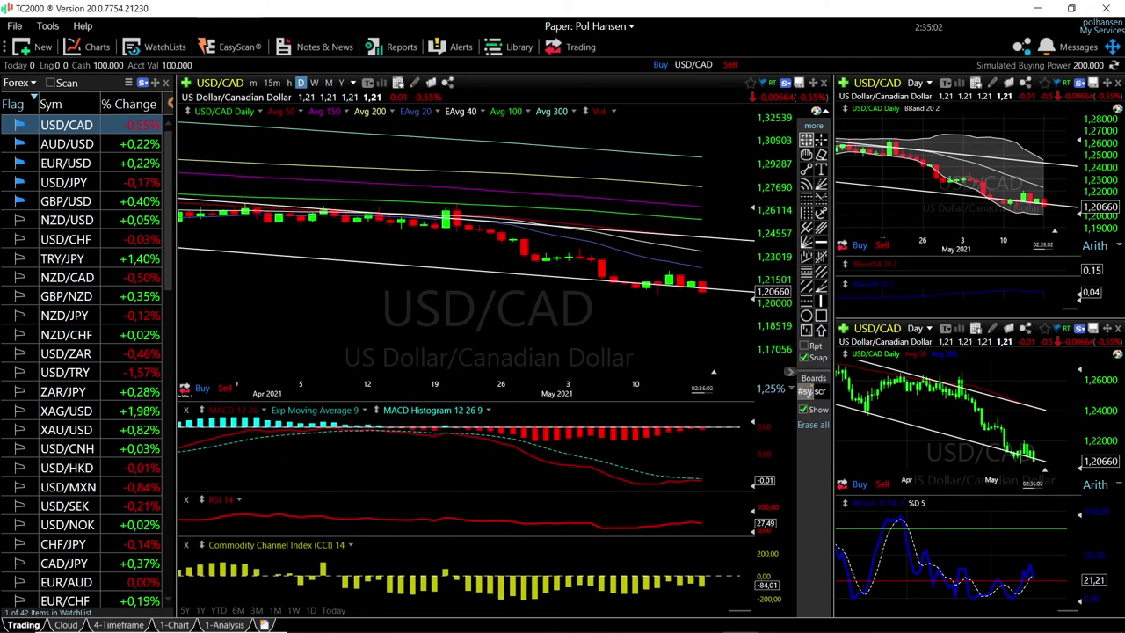
mouse_move(702, 269)
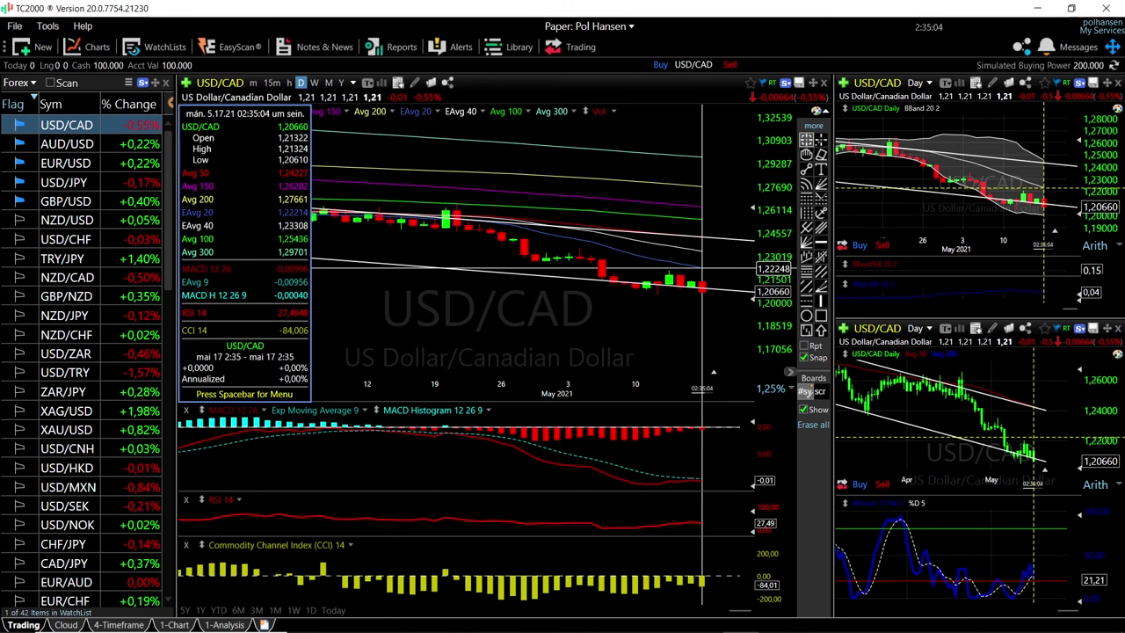